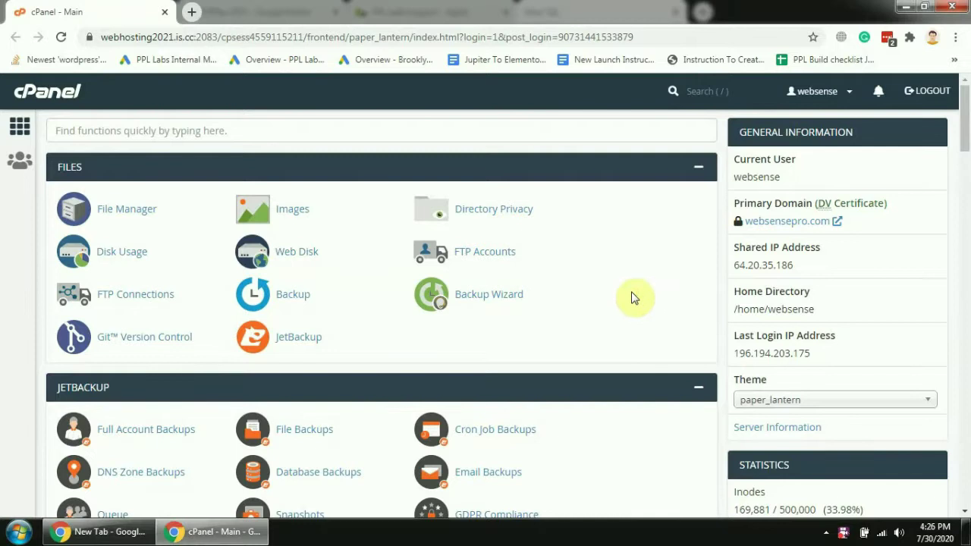
# Open the public_html folder in cPanel's File Manager
pyautogui.scroll(-2, 634, 298)
pyautogui.scroll(2, 634, 298)
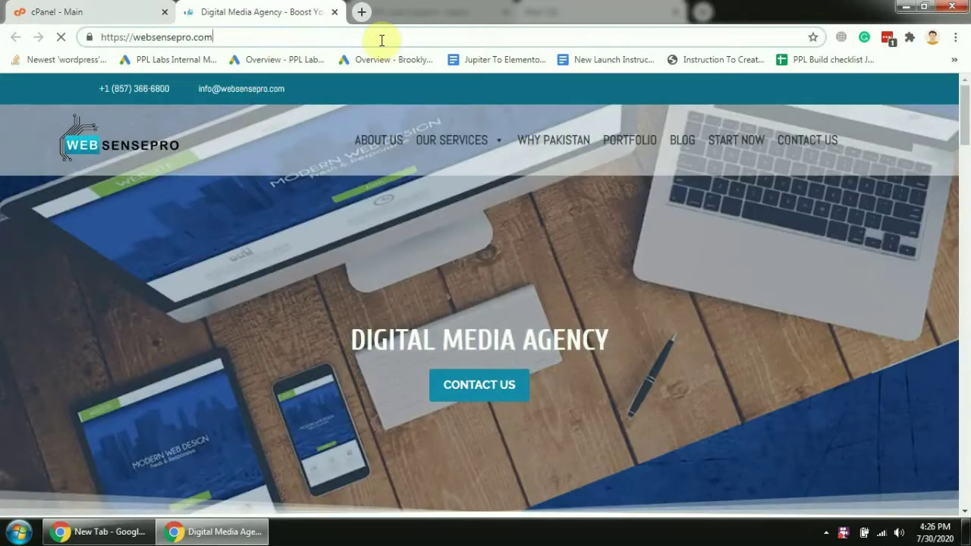
pyautogui.click(85, 9)
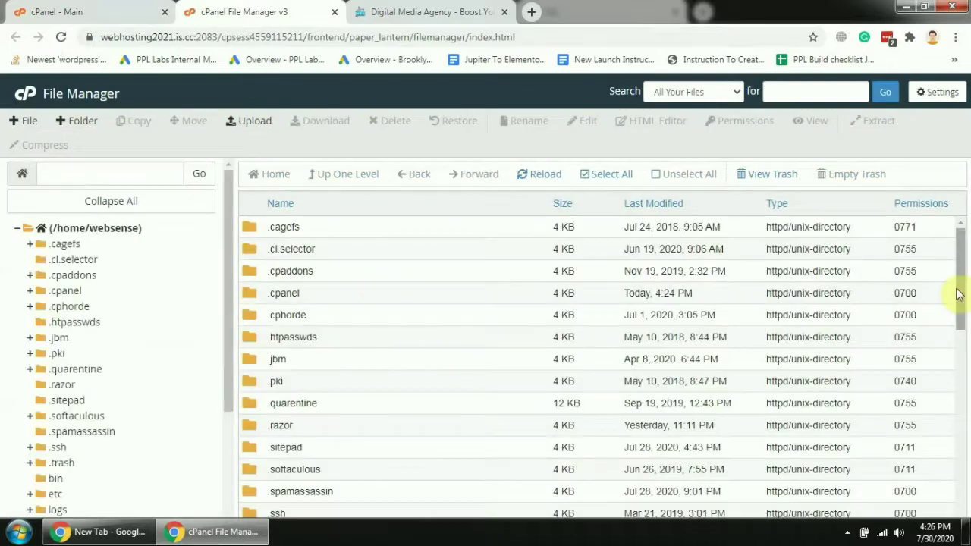
pyautogui.moveTo(961, 296); pyautogui.dragTo(967, 413)
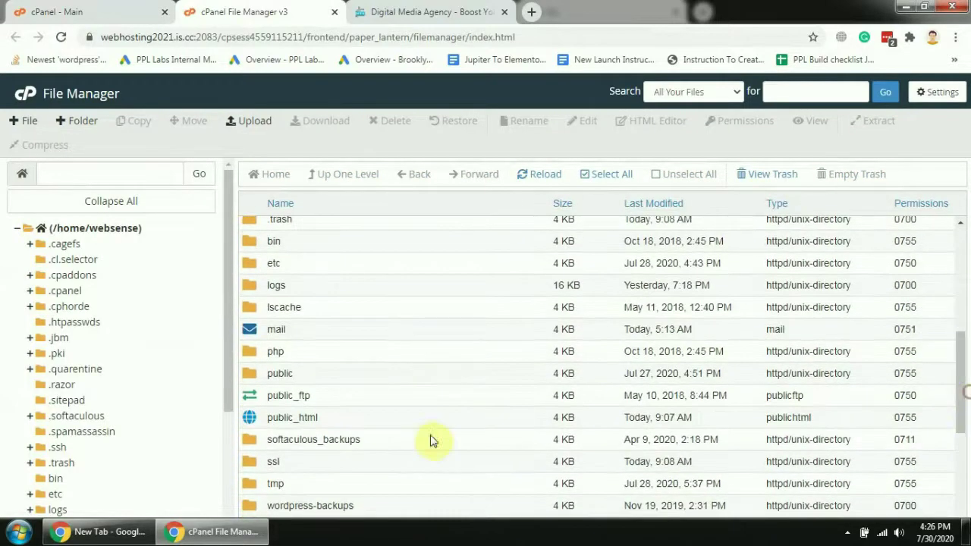
pyautogui.doubleClick(254, 423)
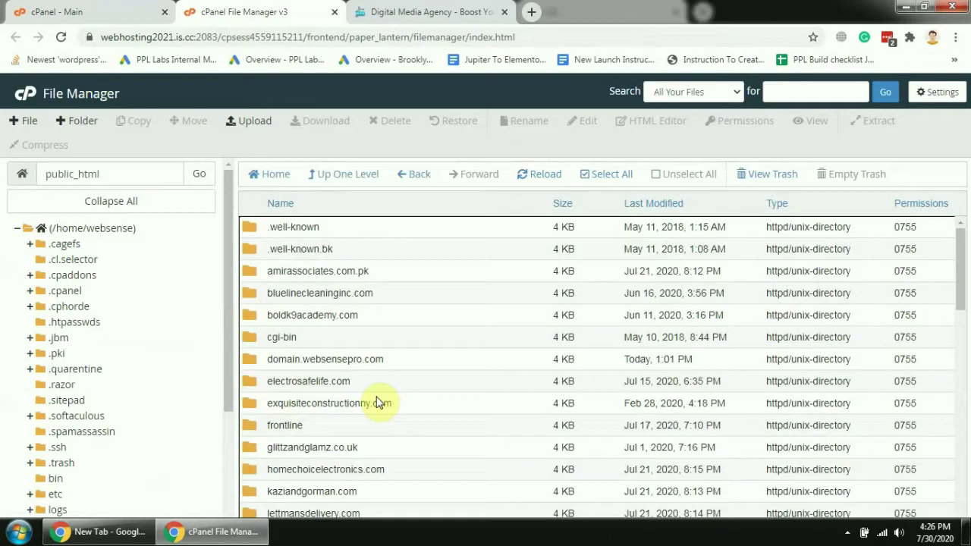
# Create a new file named version.php in public_html
pyautogui.moveTo(960, 297); pyautogui.dragTo(910, 503)
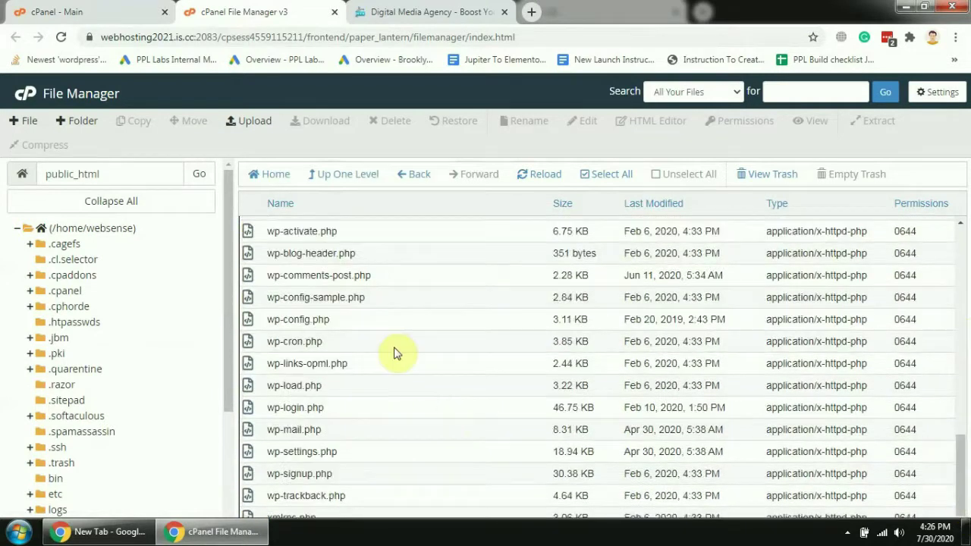
pyautogui.click(23, 122)
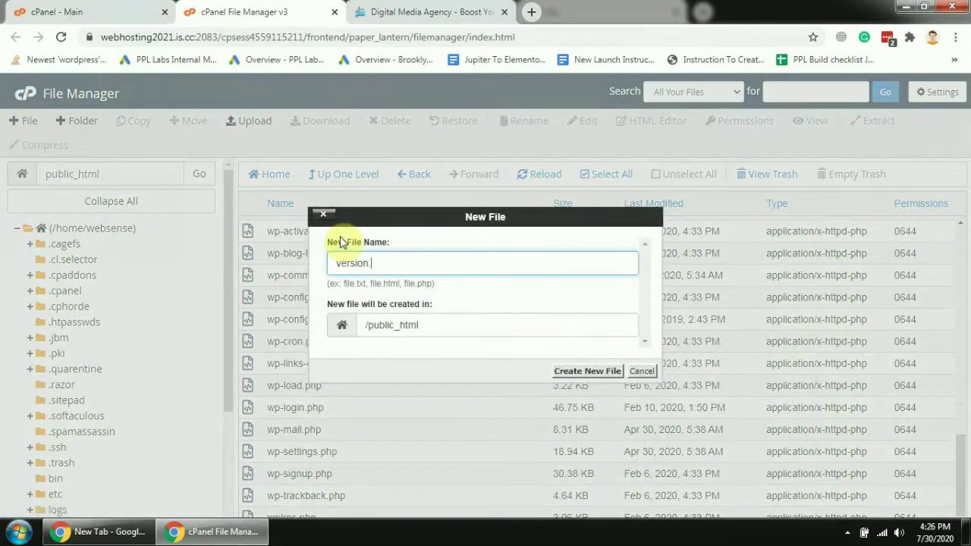
pyautogui.click(570, 372)
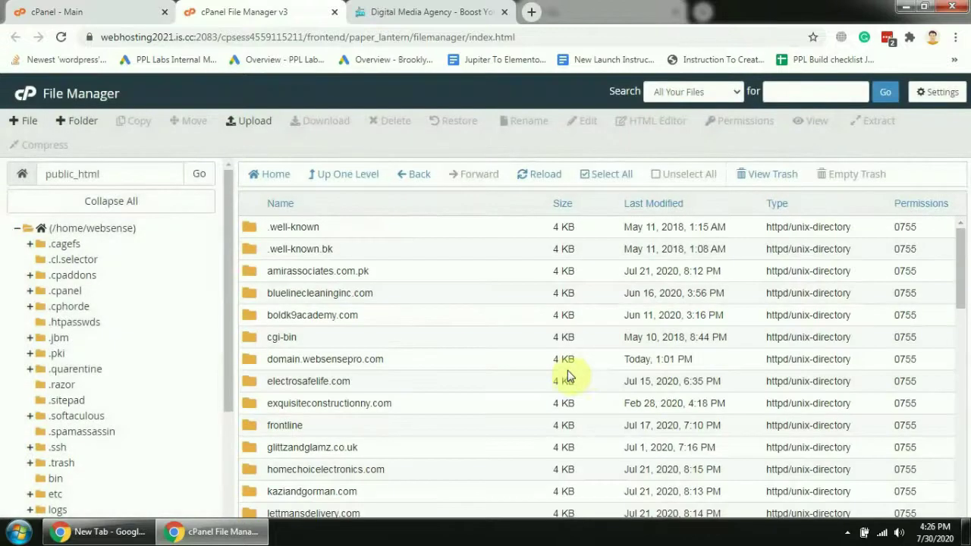
# Open the new version.php file in the code editor
pyautogui.moveTo(957, 278); pyautogui.dragTo(967, 464)
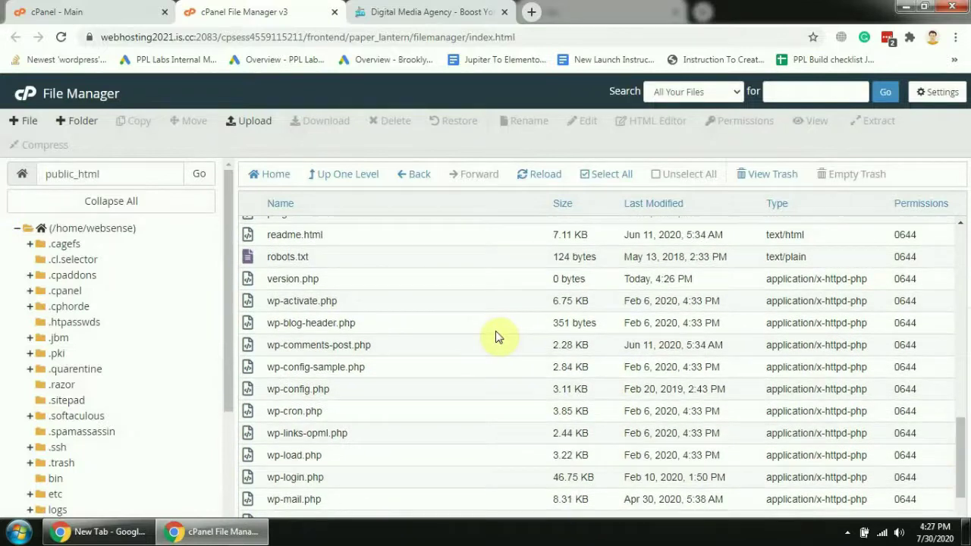
pyautogui.click(485, 283)
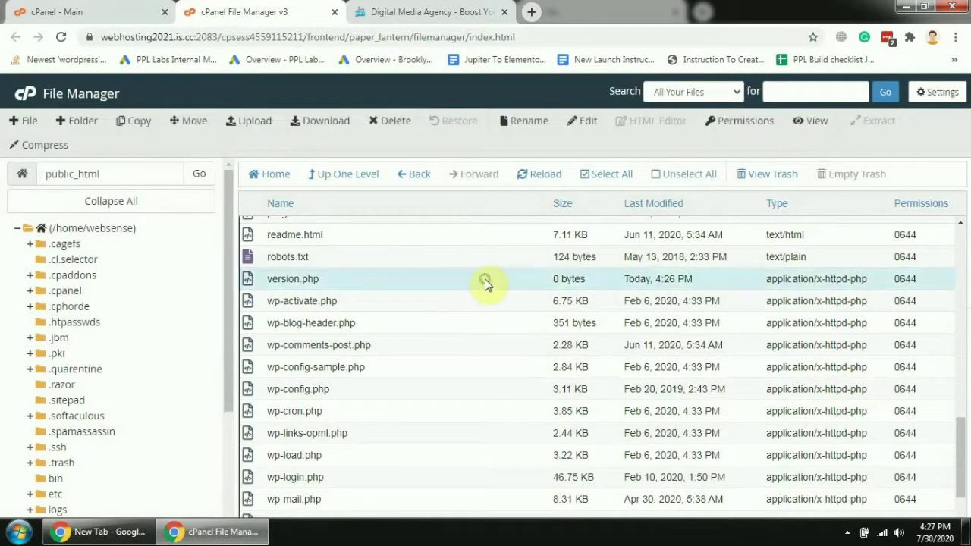
pyautogui.click(588, 123)
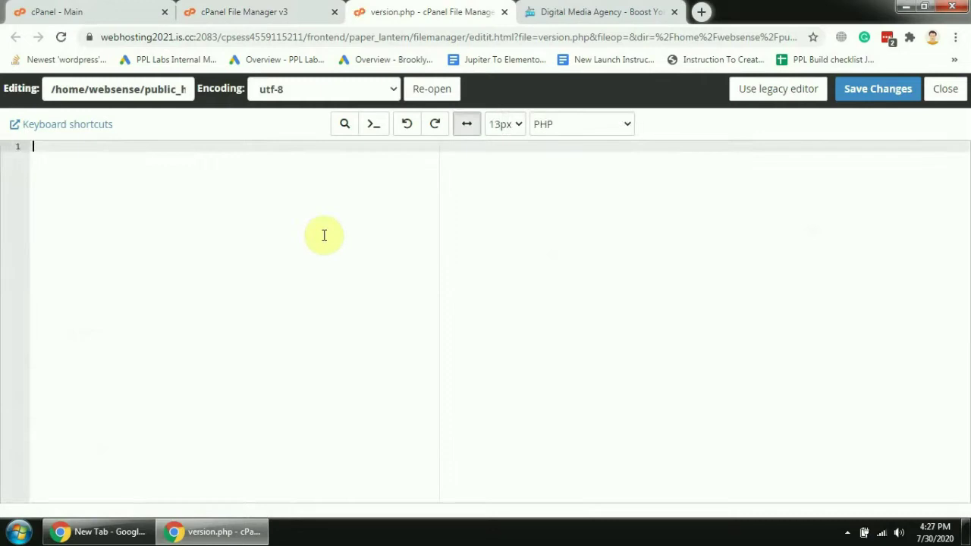
# Write a PHP block that calls phpinfo(); between <?php and ?> tags, and save the file
pyautogui.write('<?php')
pyautogui.press('Return')
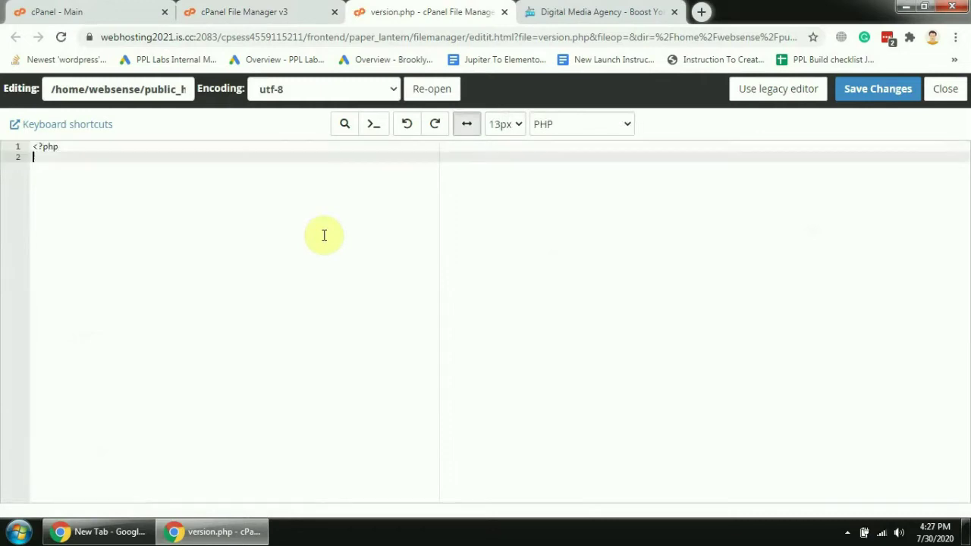
pyautogui.press('Return')
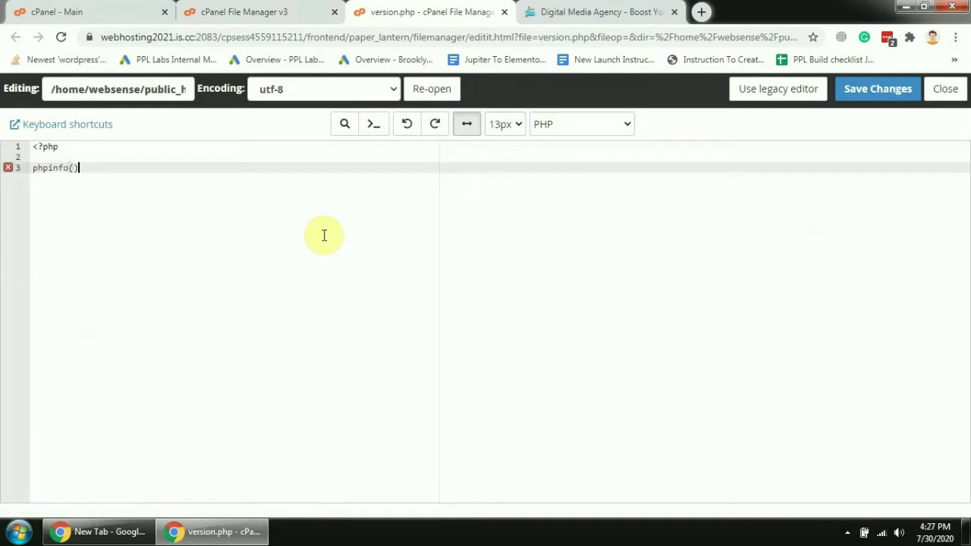
pyautogui.write('phpinfo();')
pyautogui.press('Return')
pyautogui.press('Return')
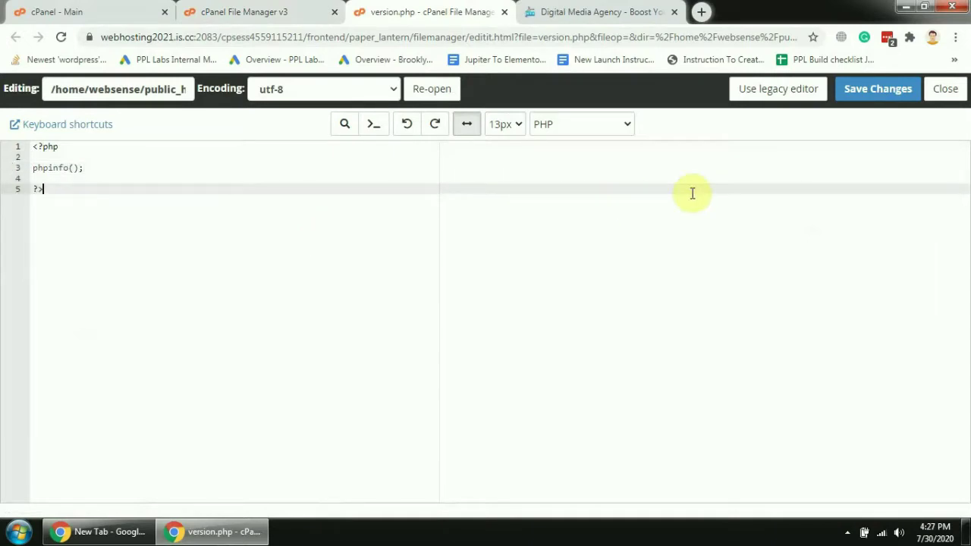
pyautogui.click(878, 91)
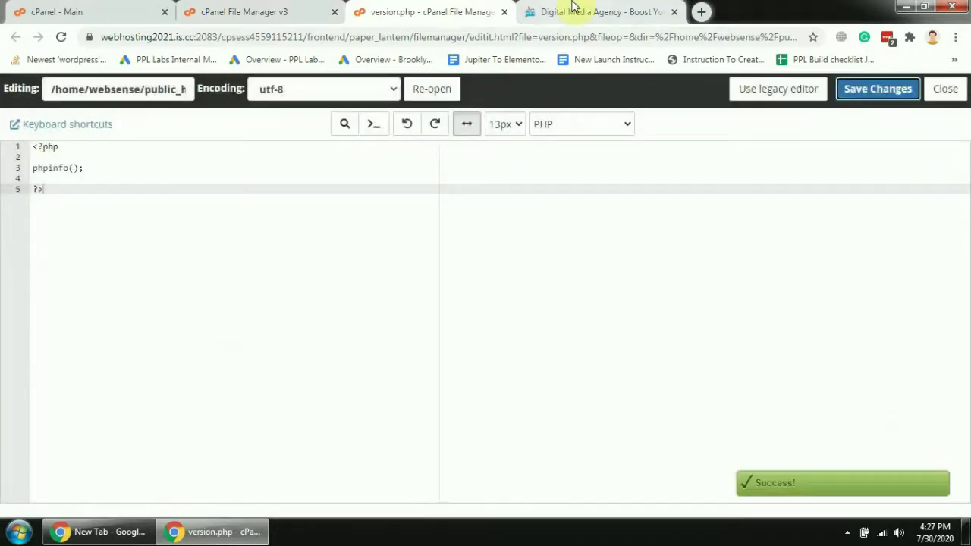
# Load websensepro.com/version.php in the website's browser tab and look through the PHP version and configuration values
pyautogui.click(575, 9)
pyautogui.write('/version.php')
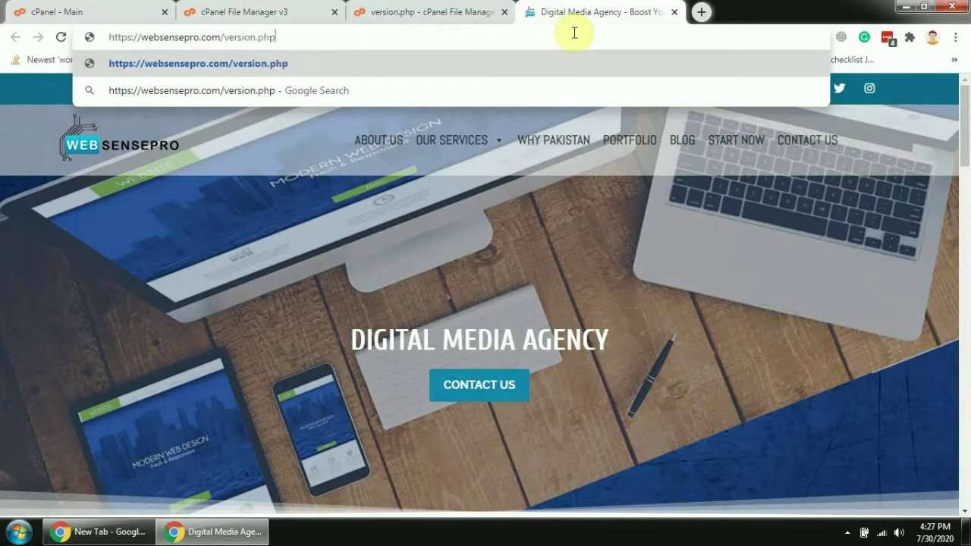
pyautogui.press('Return')
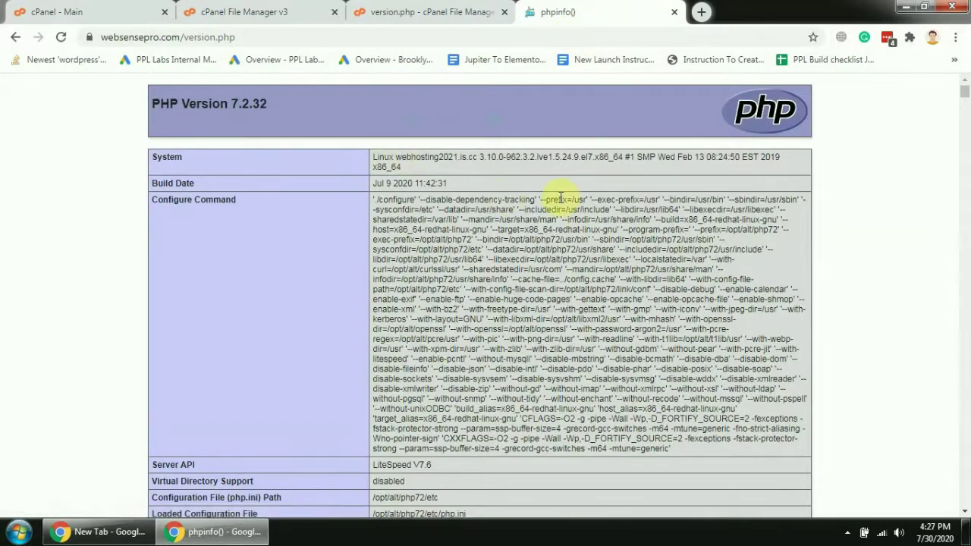
pyautogui.scroll(-3, 560, 198)
pyautogui.scroll(-20, 560, 196)
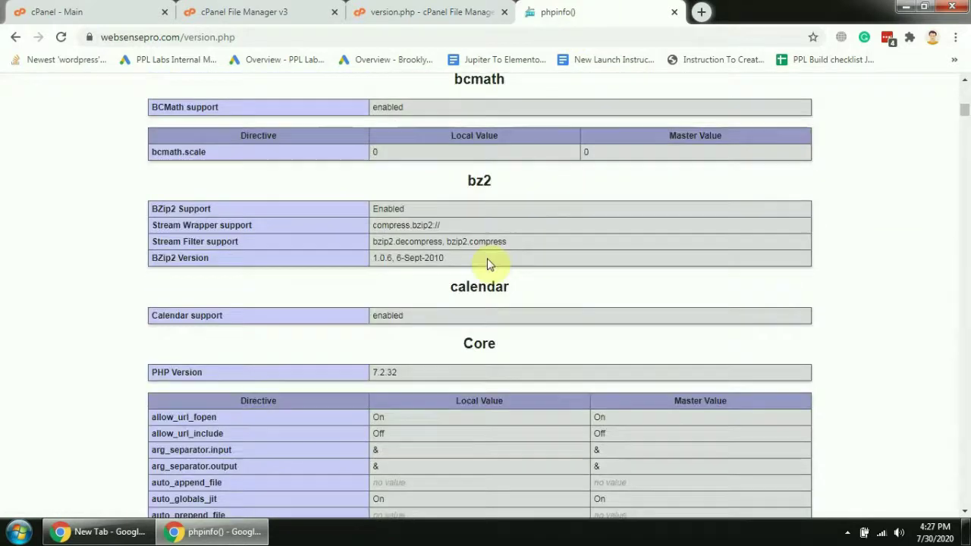
pyautogui.scroll(-3, 482, 269)
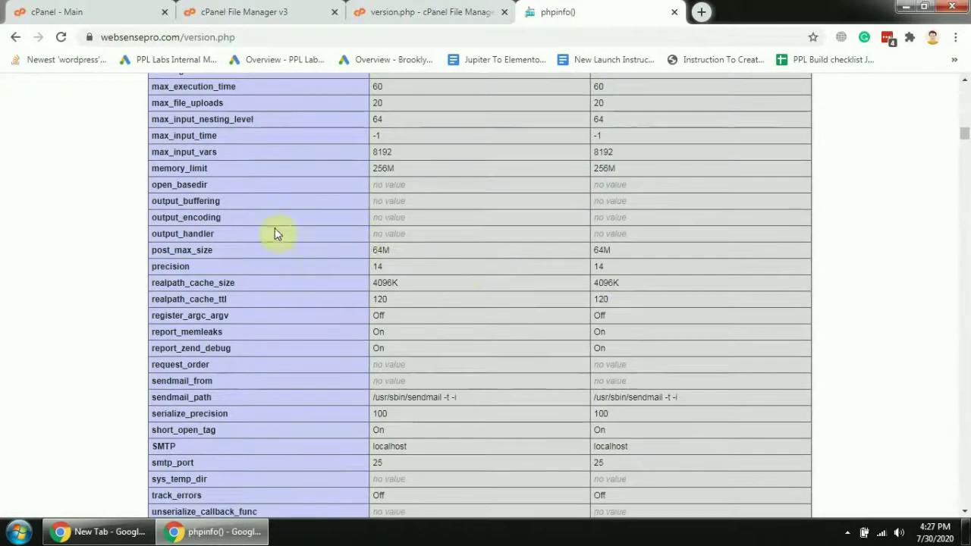
pyautogui.scroll(20, 383, 394)
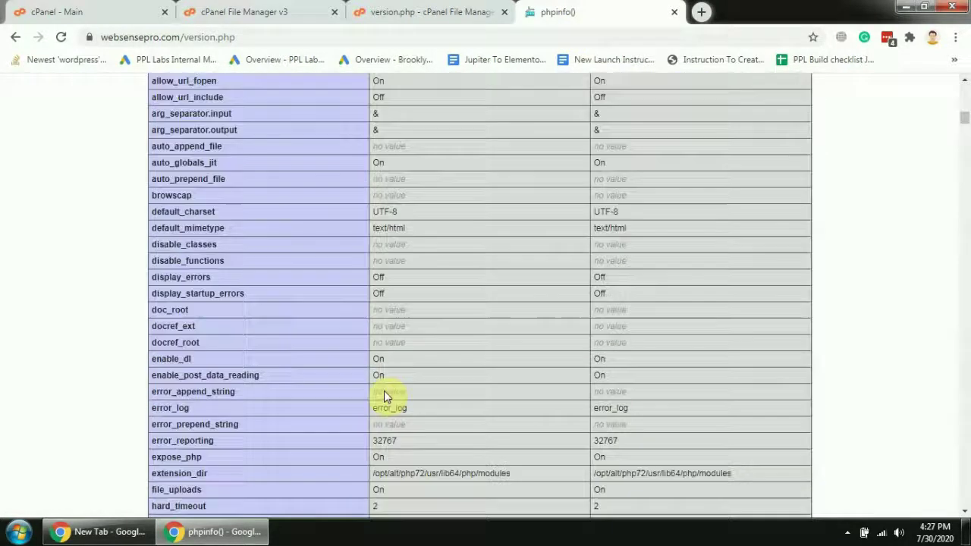
pyautogui.scroll(3, 383, 390)
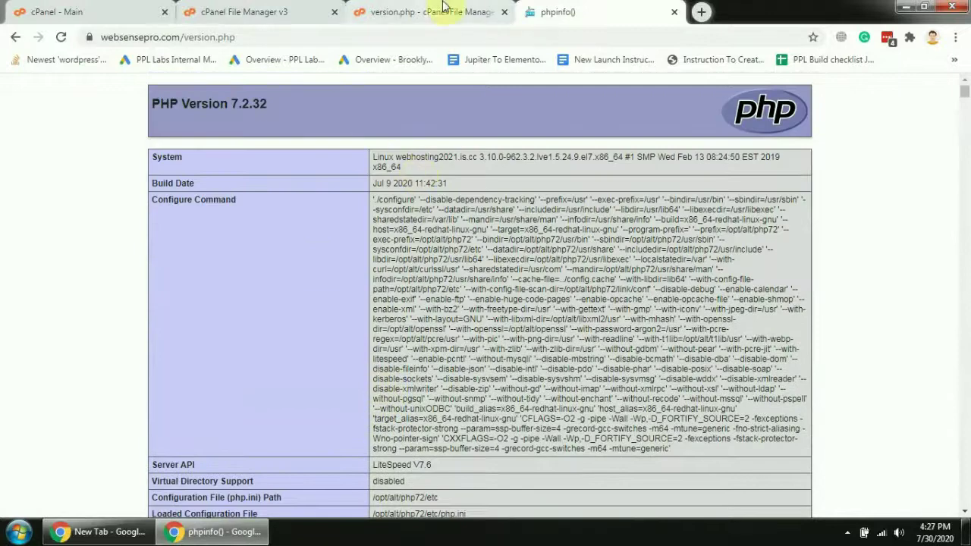
# Return to the cPanel main page and open the Select PHP Version tool in its software section
pyautogui.click(319, 6)
pyautogui.click(91, 9)
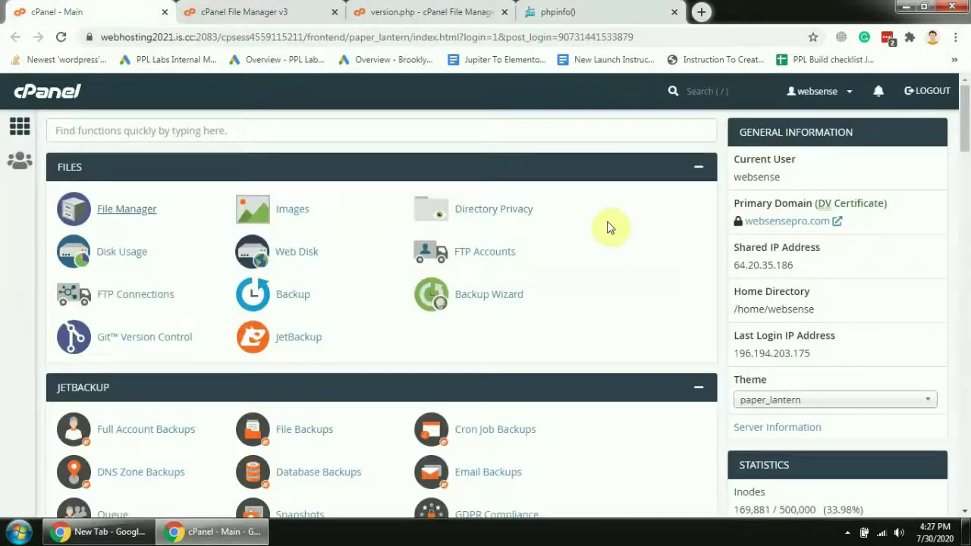
pyautogui.scroll(-3, 606, 227)
pyautogui.scroll(-3, 610, 228)
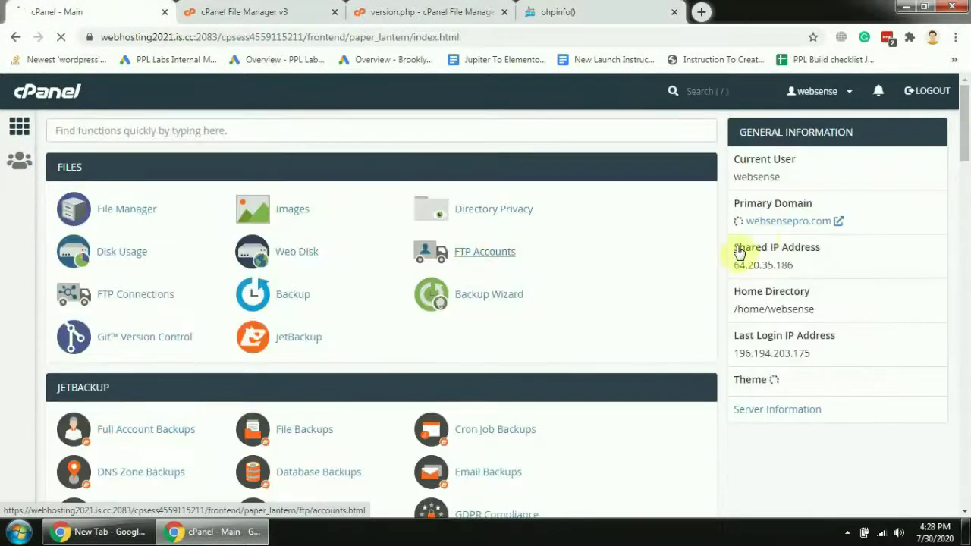
pyautogui.scroll(-7, 932, 268)
pyautogui.moveTo(967, 269); pyautogui.dragTo(966, 394)
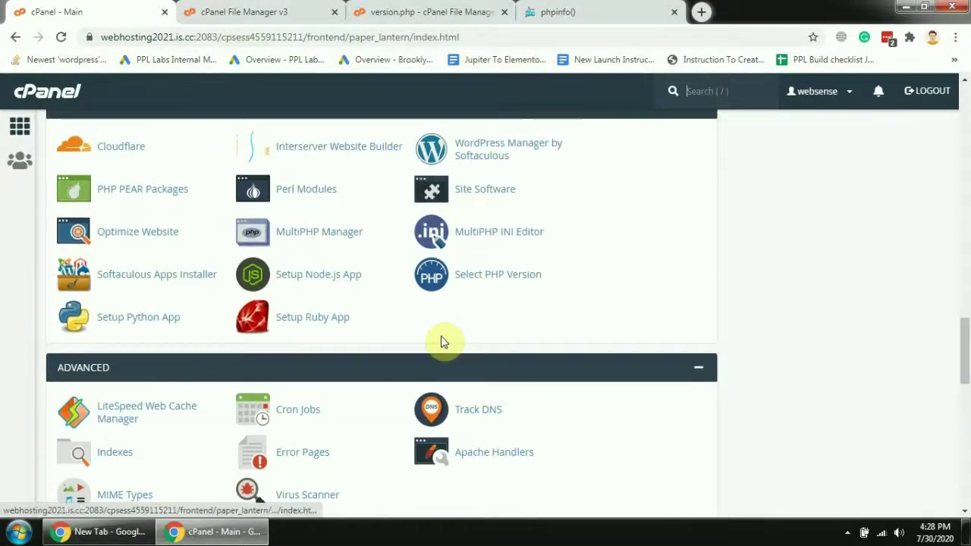
pyautogui.click(521, 281)
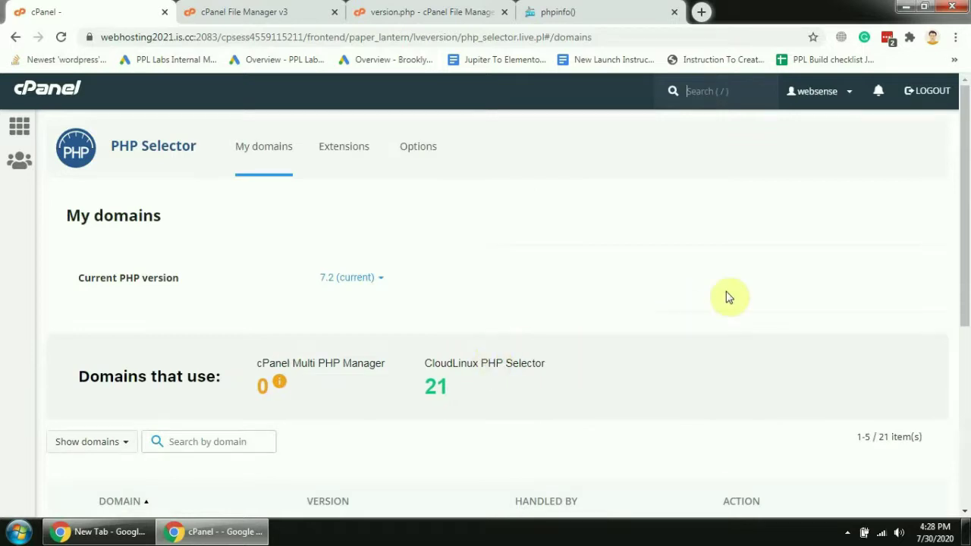
# Set the current PHP version to 7.4 for the domains in PHP Selector
pyautogui.moveTo(967, 163); pyautogui.dragTo(968, 258)
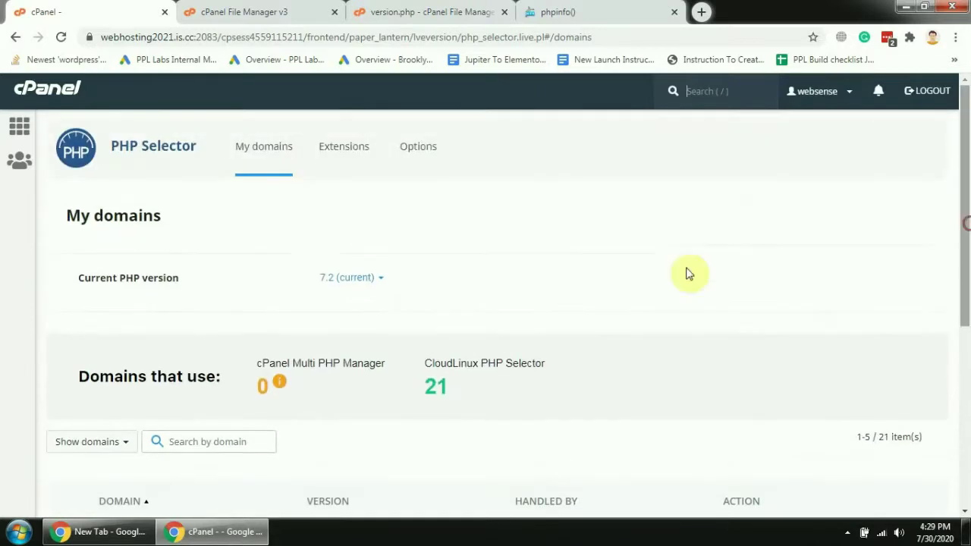
pyautogui.click(372, 283)
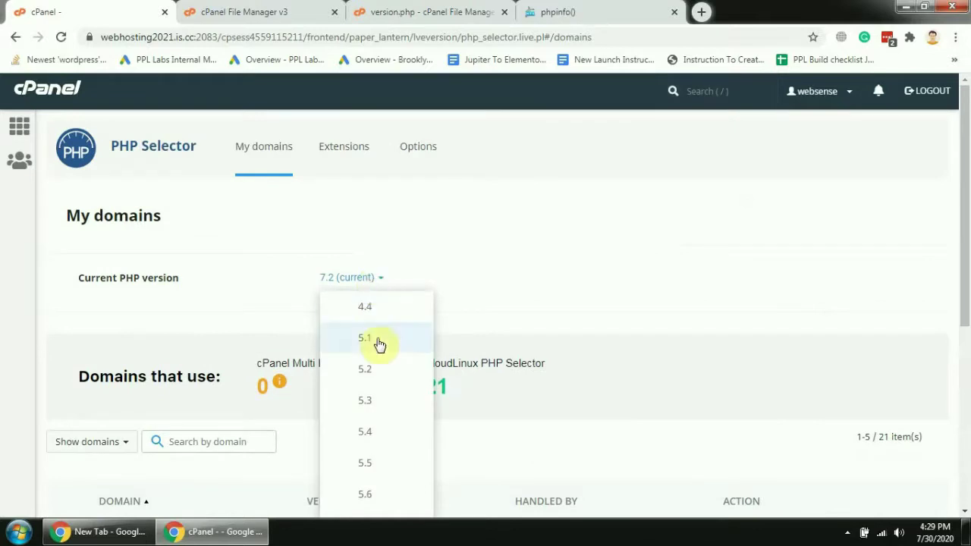
pyautogui.moveTo(969, 168); pyautogui.dragTo(969, 265)
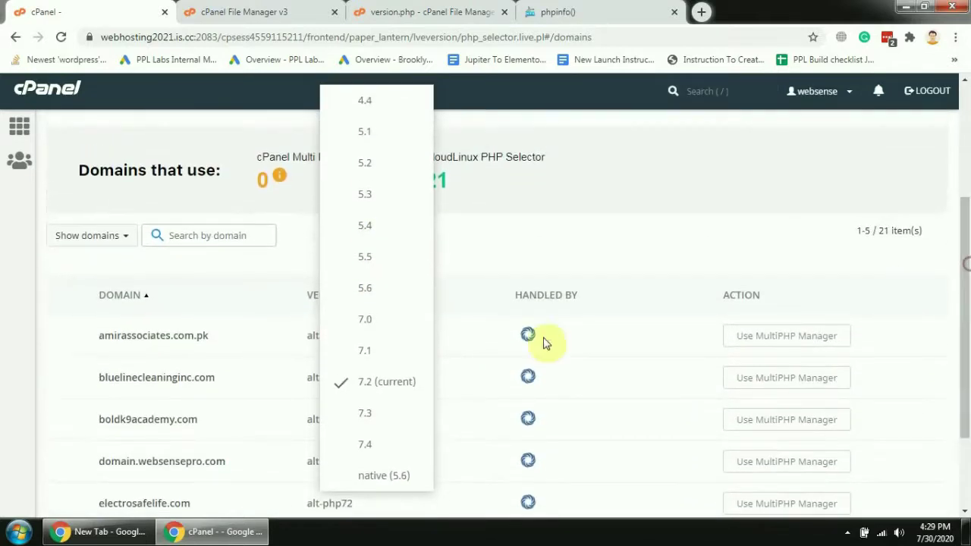
pyautogui.click(394, 446)
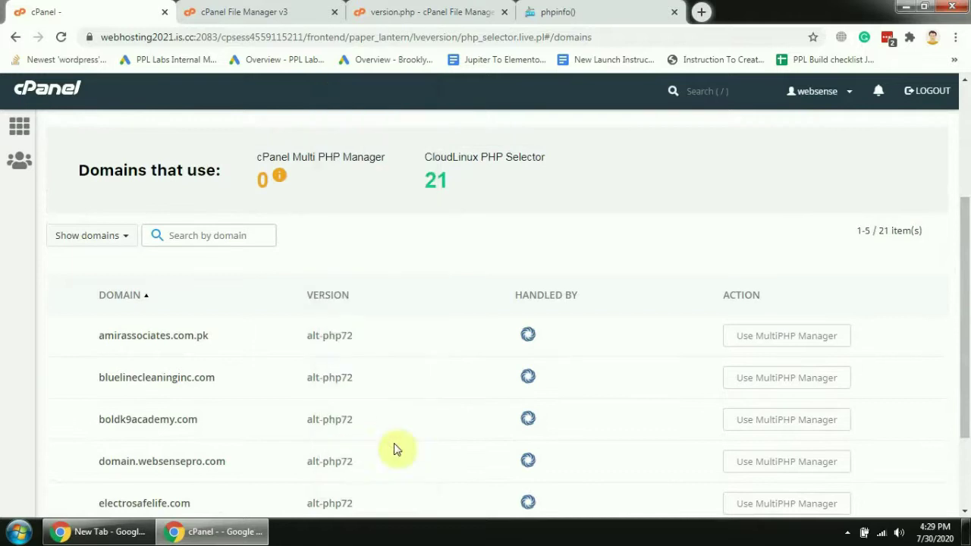
pyautogui.moveTo(965, 277); pyautogui.dragTo(957, 166)
pyautogui.click(387, 286)
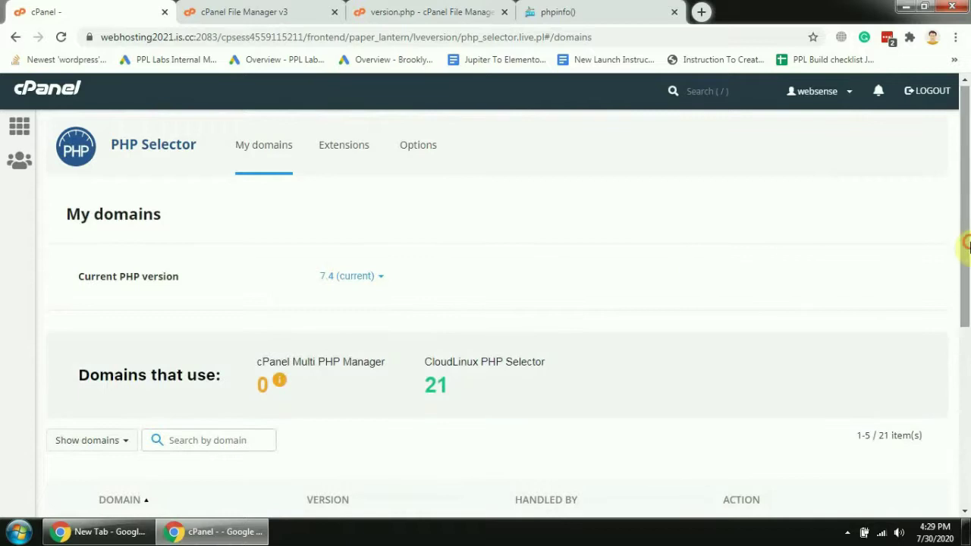
pyautogui.moveTo(965, 243)
pyautogui.mouseDown()
pyautogui.moveTo(969, 349)
pyautogui.moveTo(966, 244)
pyautogui.mouseUp()
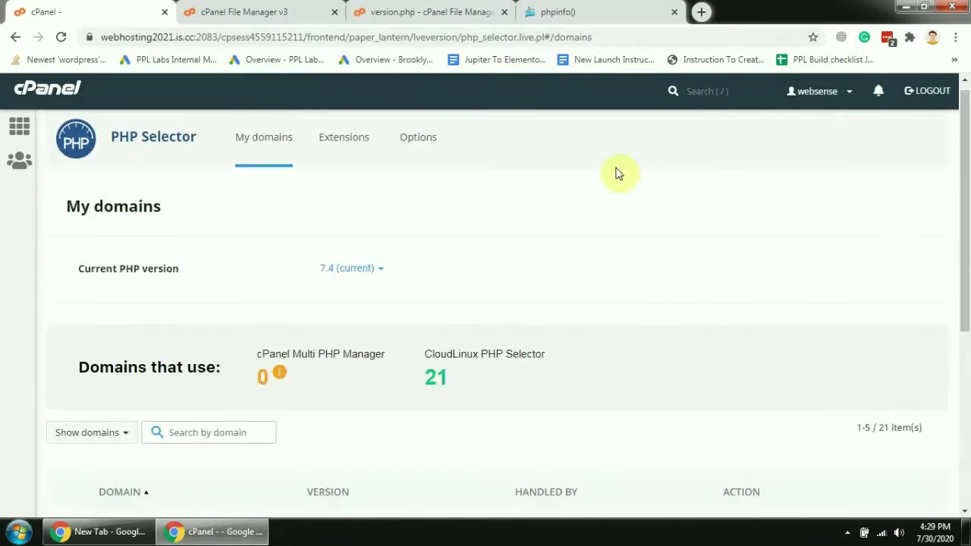
# Reload the website's version.php page and check the PHP version in its heading
pyautogui.click(650, 6)
pyautogui.click(433, 35)
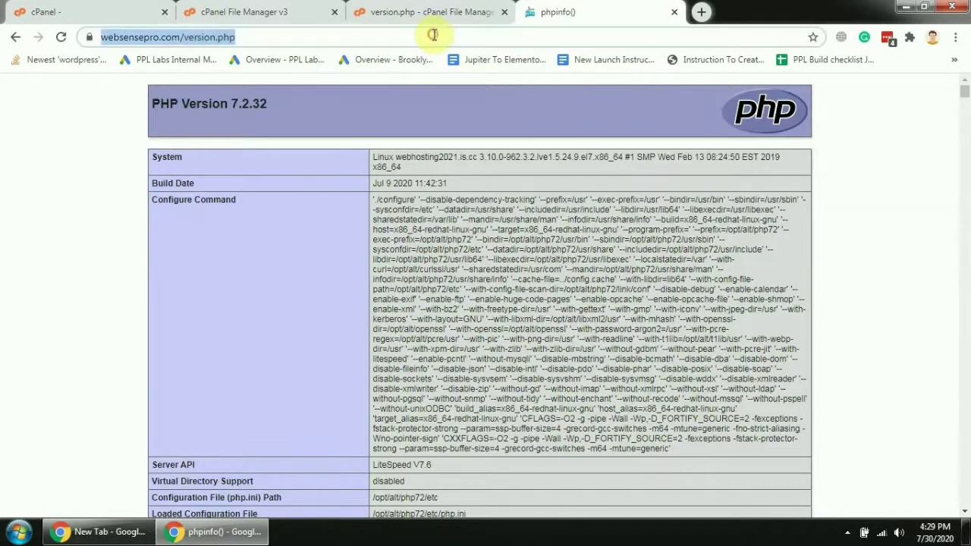
pyautogui.click(279, 107)
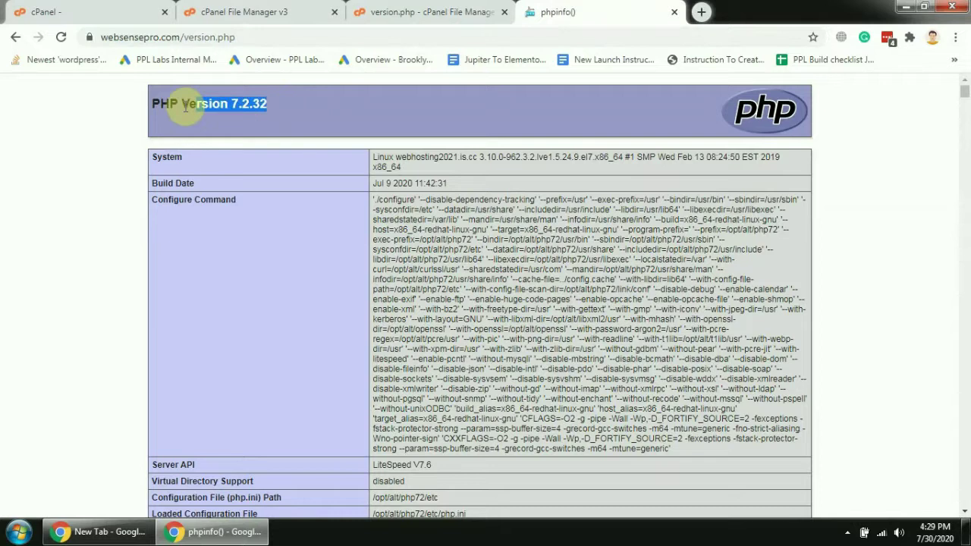
pyautogui.moveTo(153, 104); pyautogui.dragTo(279, 113)
pyautogui.click(353, 118)
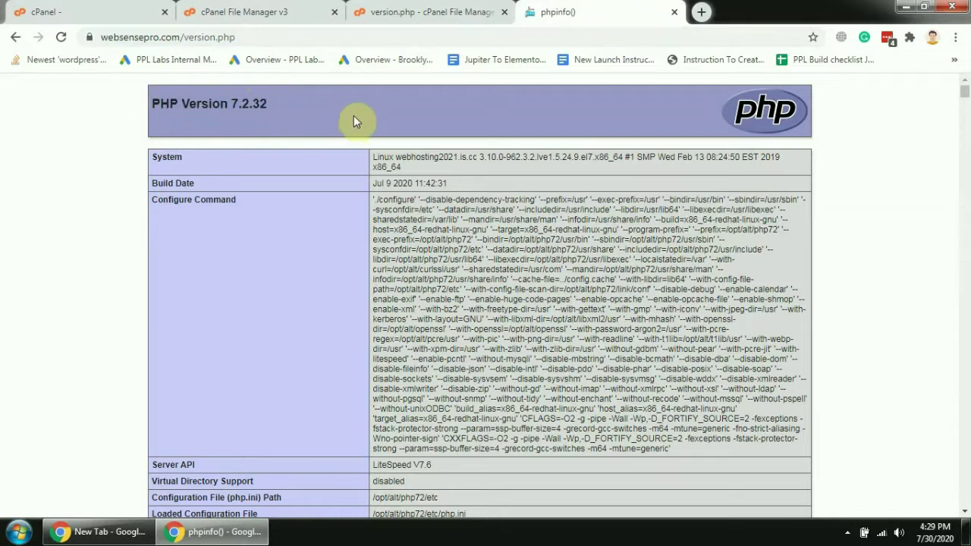
pyautogui.press('F5')
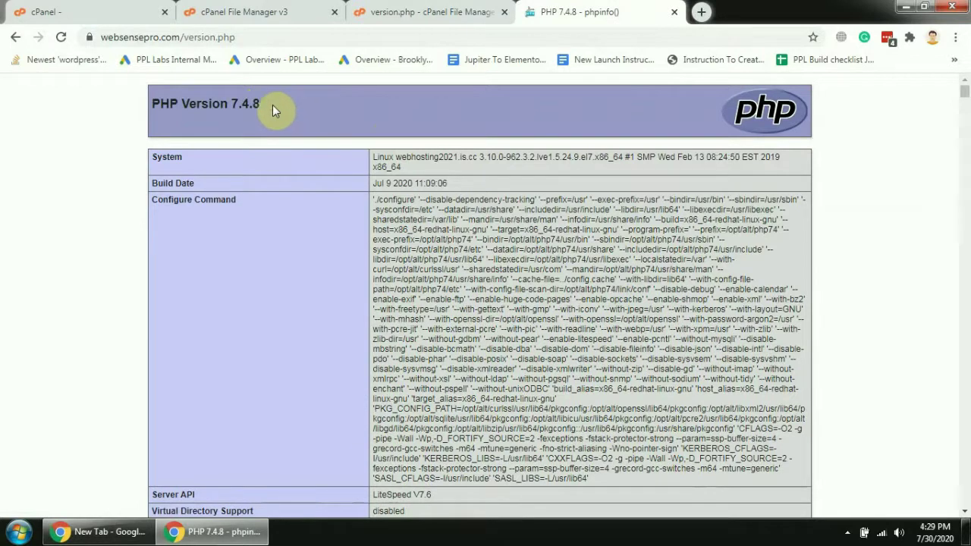
pyautogui.moveTo(273, 105); pyautogui.dragTo(231, 107)
pyautogui.moveTo(148, 111); pyautogui.dragTo(145, 110)
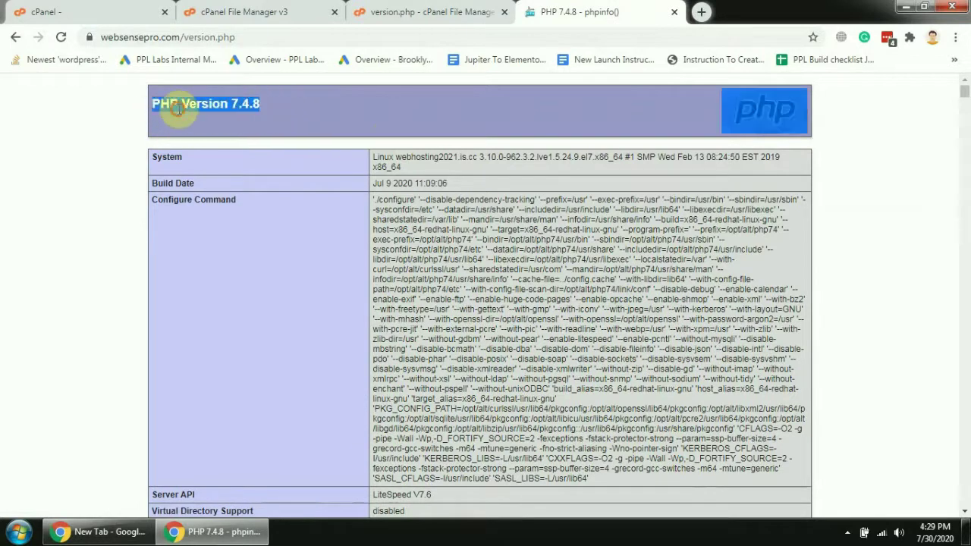
# Return to PHP Selector and check the PHP version of the domains on the first three pages of the domain list
pyautogui.click(119, 6)
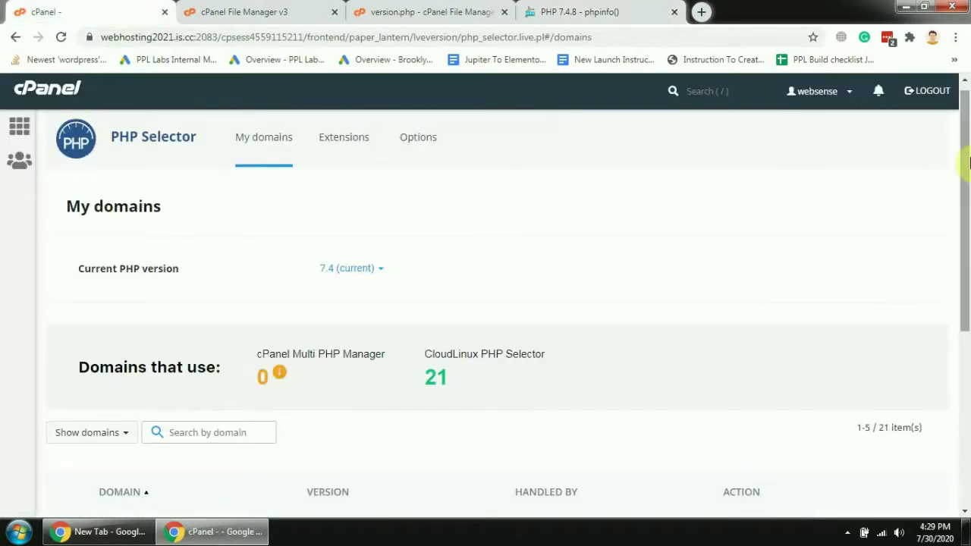
pyautogui.moveTo(964, 186); pyautogui.dragTo(967, 339)
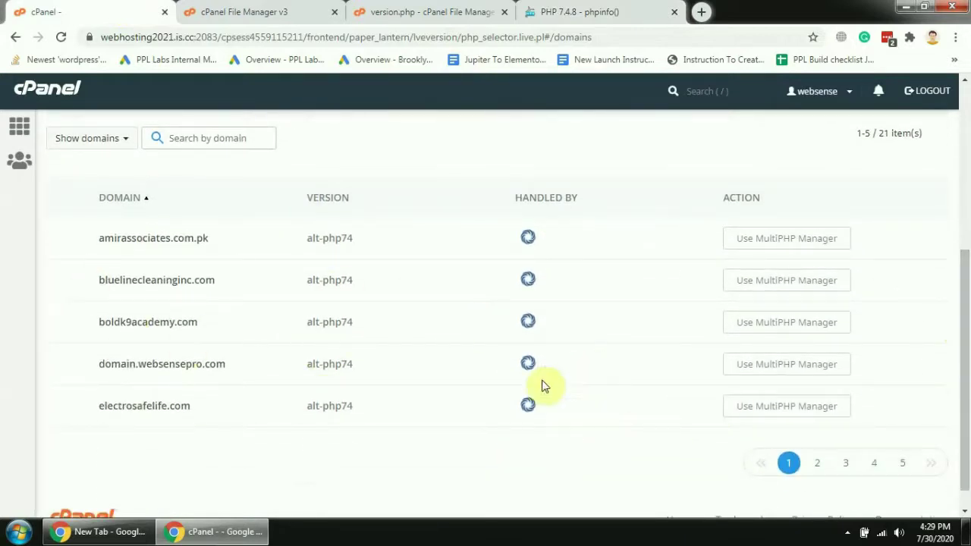
pyautogui.click(822, 464)
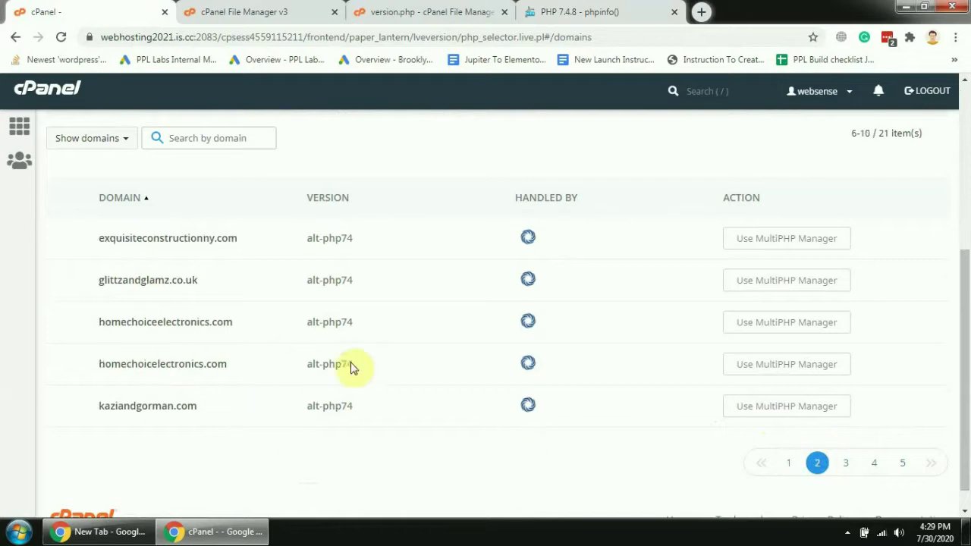
pyautogui.click(846, 464)
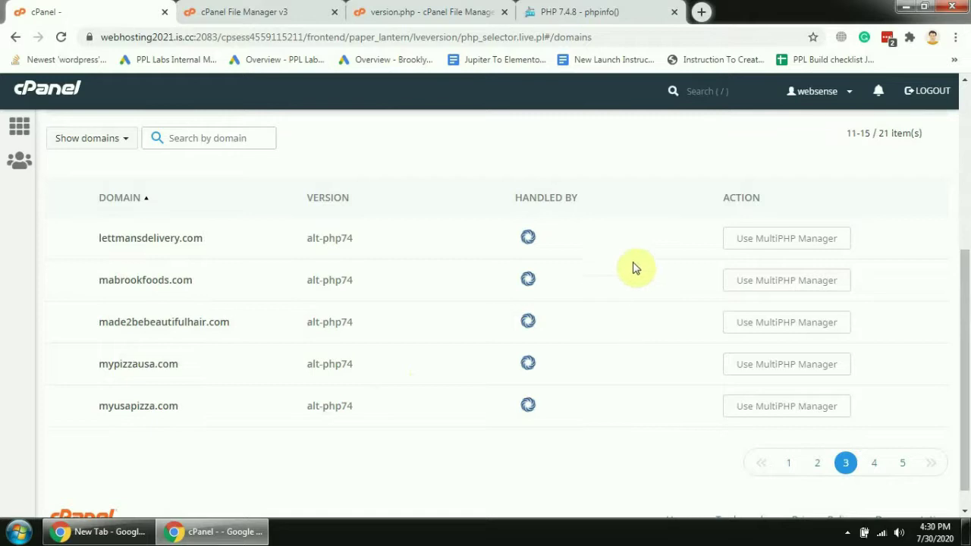
pyautogui.moveTo(964, 341); pyautogui.dragTo(964, 167)
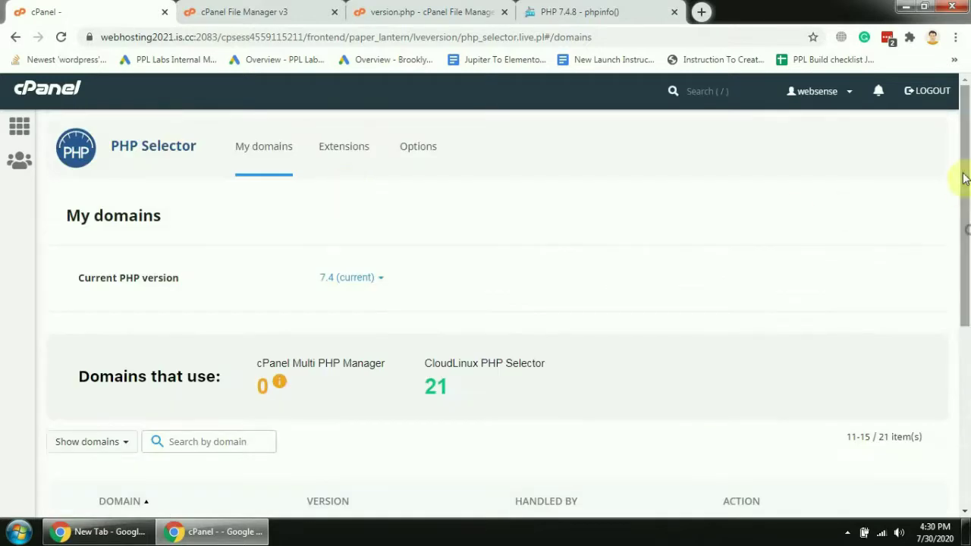
# Return to the cPanel main page and open MultiPHP Manager from its software section at the list of domains
pyautogui.click(72, 96)
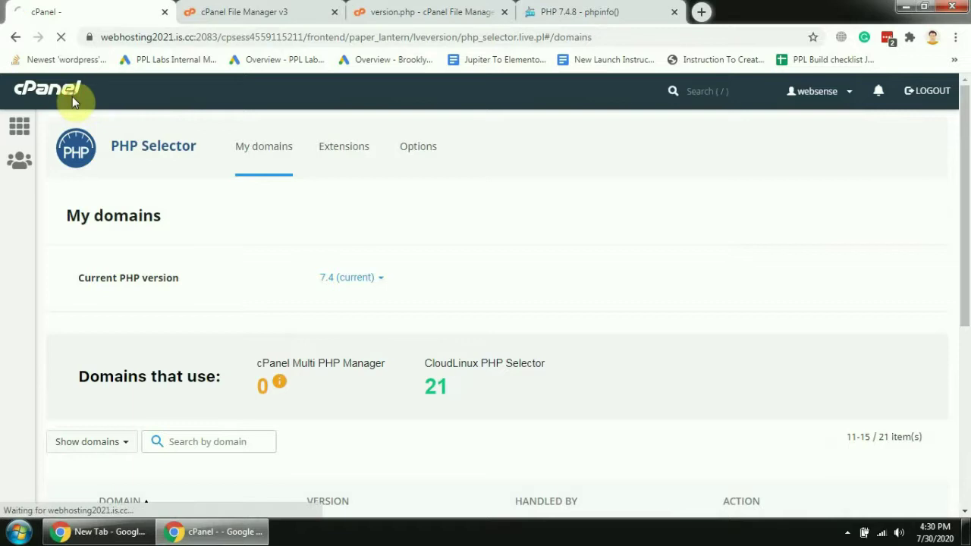
pyautogui.moveTo(963, 196); pyautogui.dragTo(967, 379)
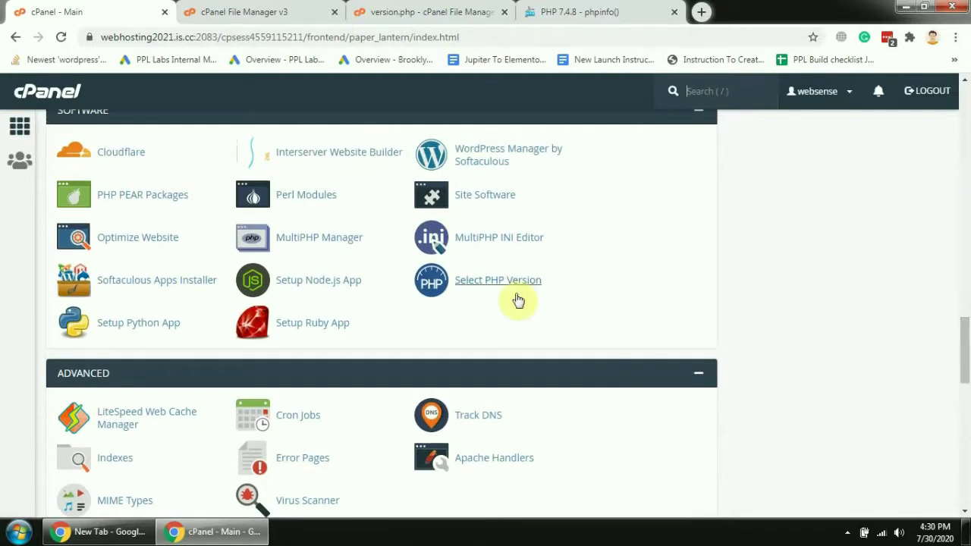
pyautogui.click(338, 241)
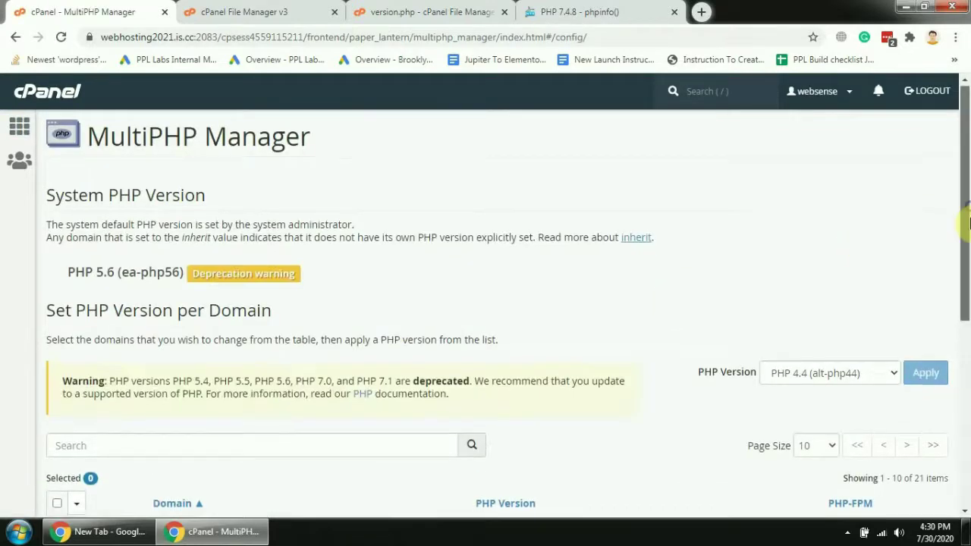
pyautogui.moveTo(968, 221); pyautogui.dragTo(966, 356)
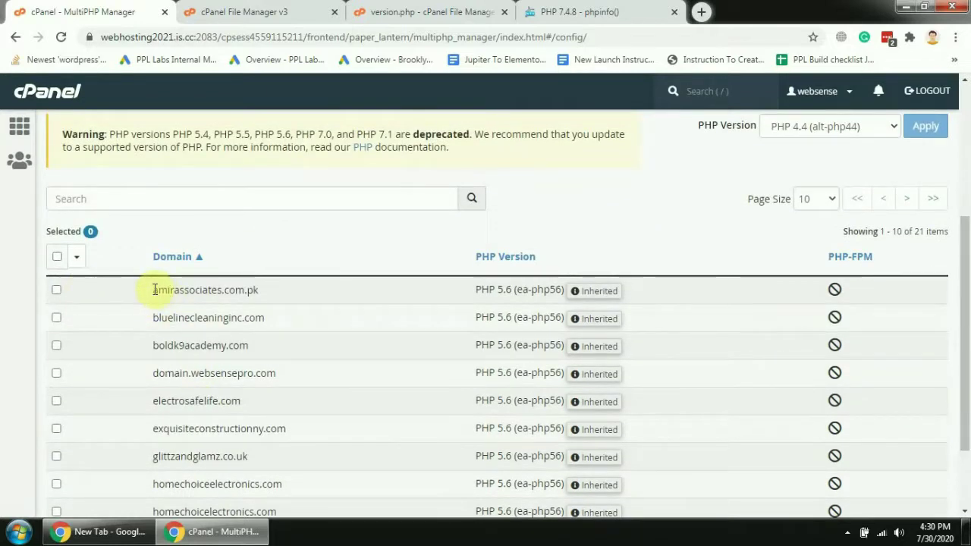
# Select the first listed domain, look through the PHP versions available for it, and clear the selection without applying one
pyautogui.moveTo(153, 289); pyautogui.dragTo(235, 289)
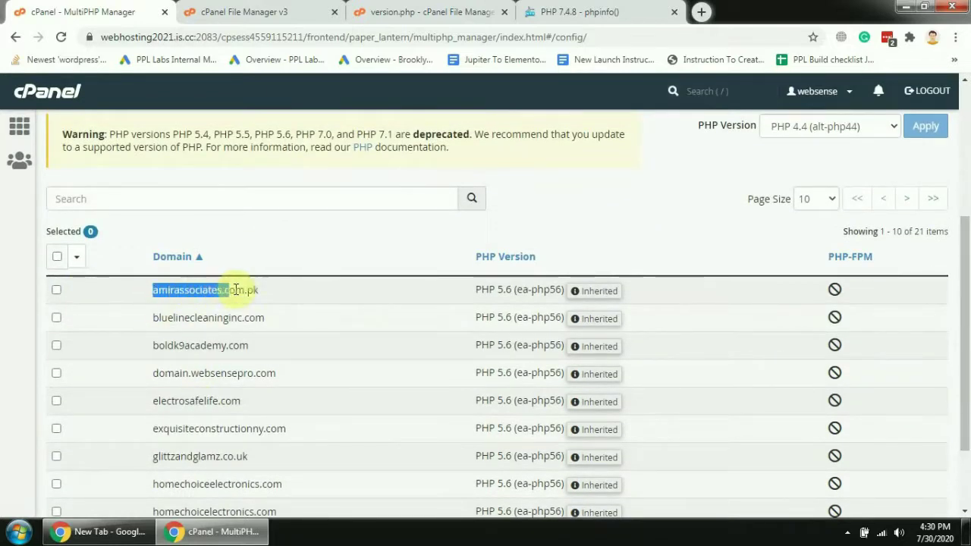
pyautogui.click(56, 291)
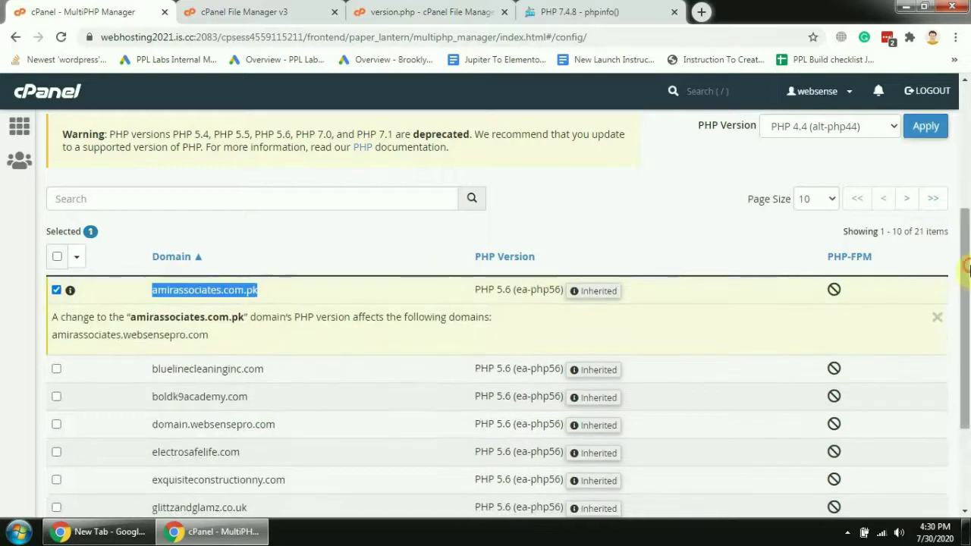
pyautogui.moveTo(967, 262); pyautogui.dragTo(967, 257)
pyautogui.click(886, 166)
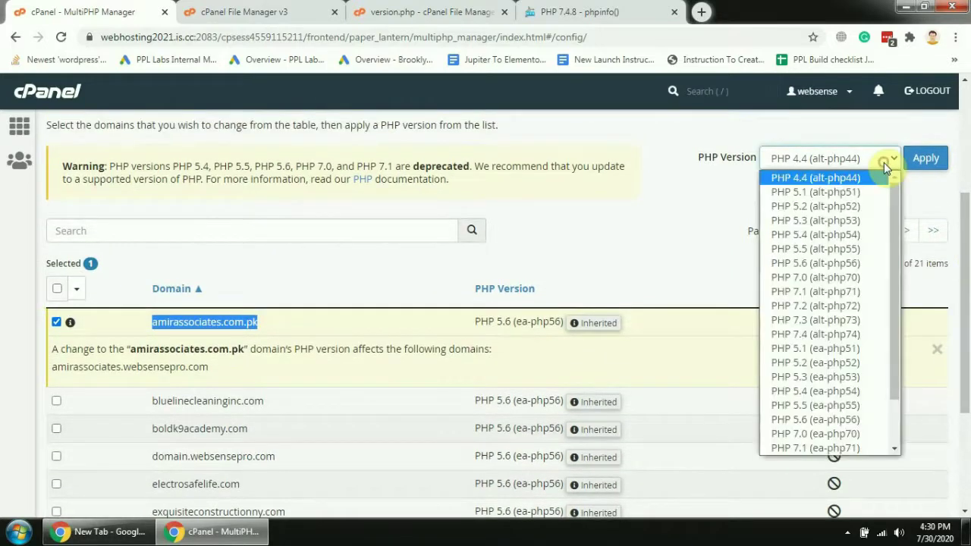
pyautogui.moveTo(891, 189); pyautogui.dragTo(896, 254)
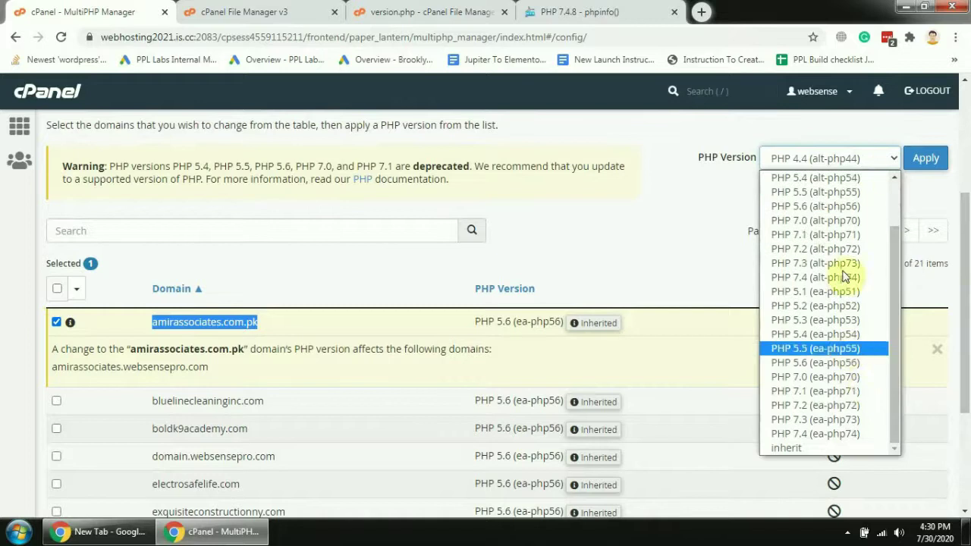
pyautogui.click(625, 247)
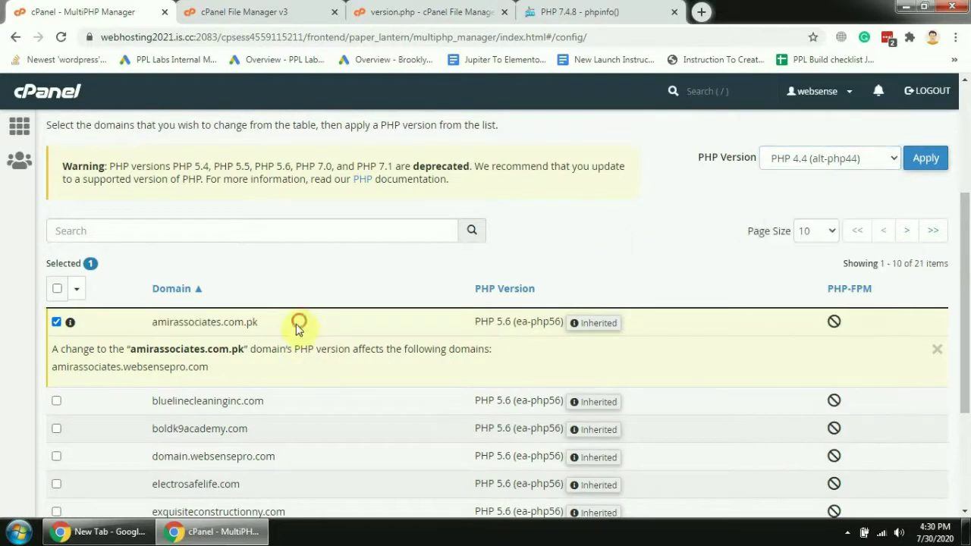
pyautogui.moveTo(298, 326); pyautogui.dragTo(149, 320)
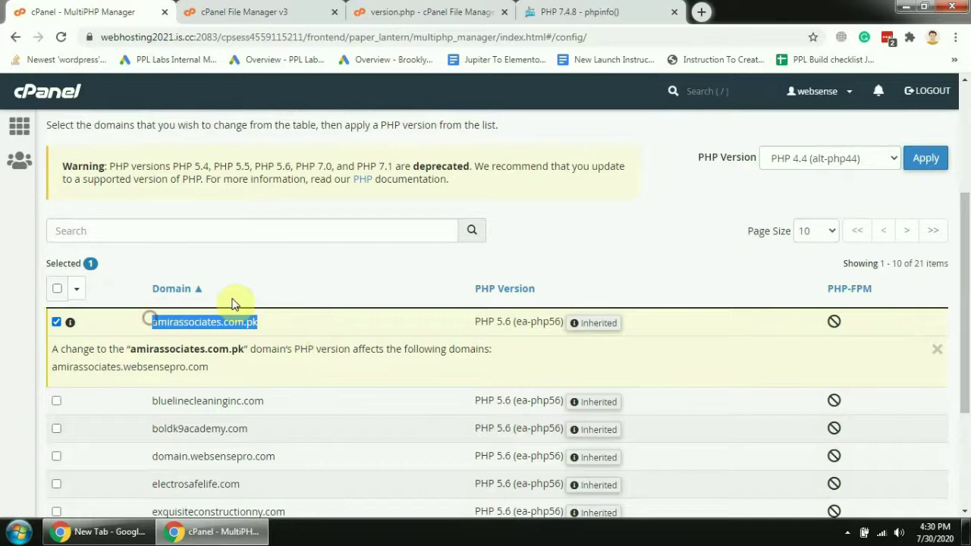
pyautogui.click(55, 324)
pyautogui.click(494, 10)
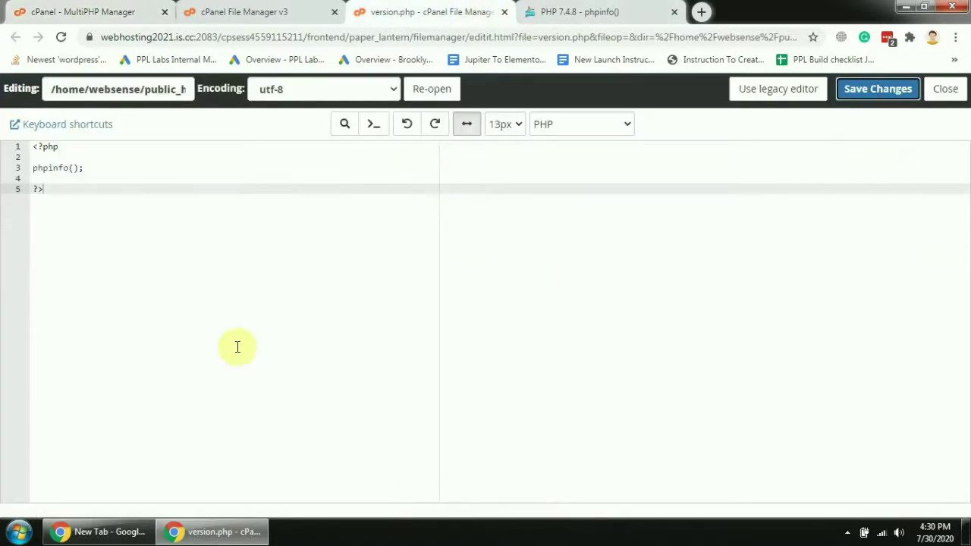
pyautogui.click(257, 8)
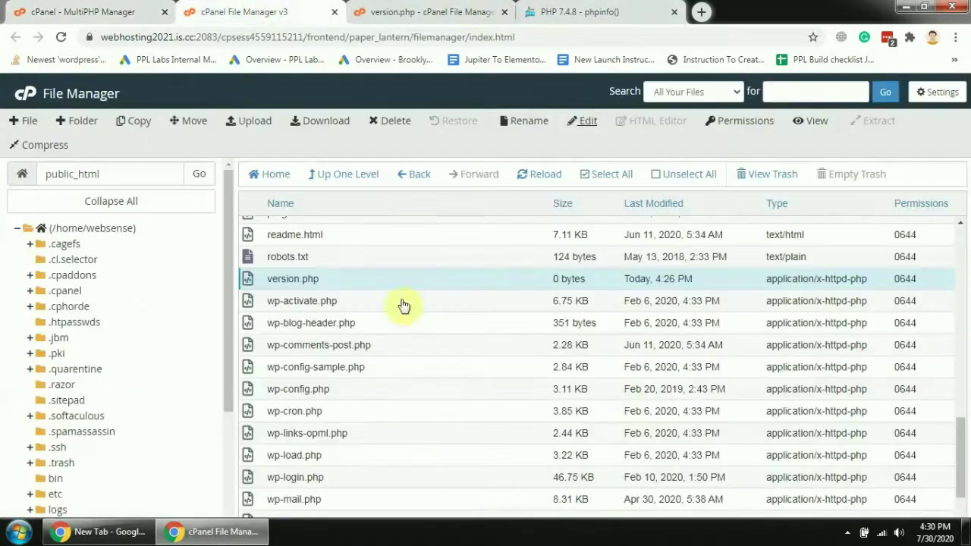
pyautogui.click(76, 11)
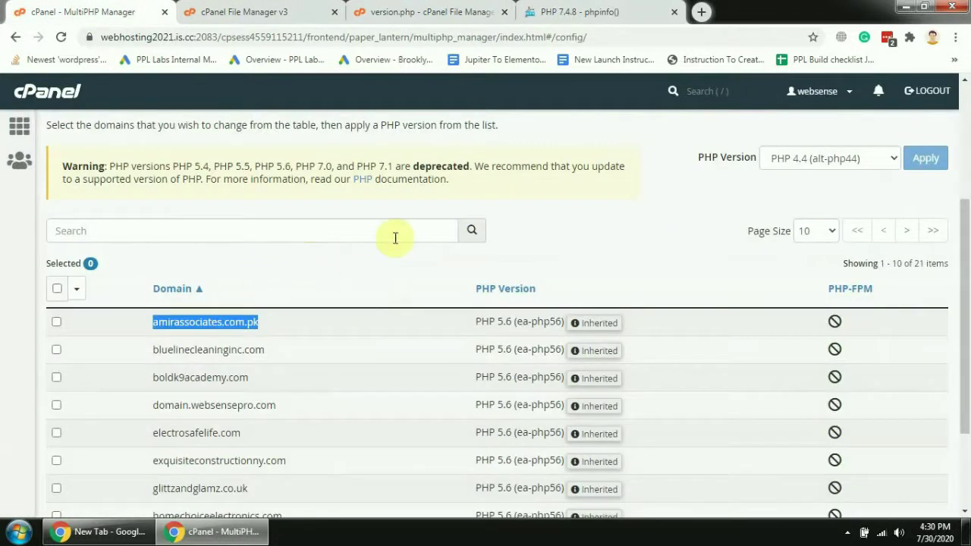
pyautogui.click(326, 288)
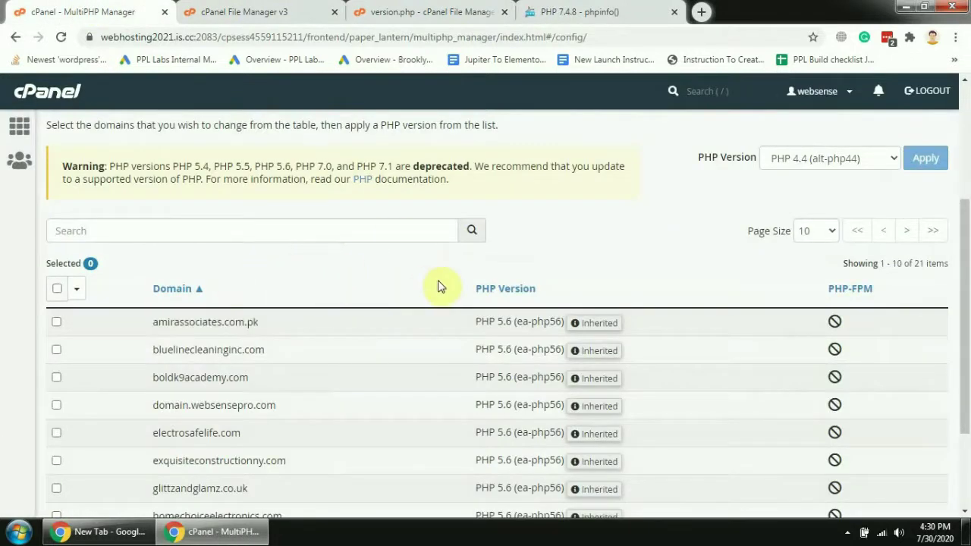
pyautogui.click(425, 9)
pyautogui.click(320, 8)
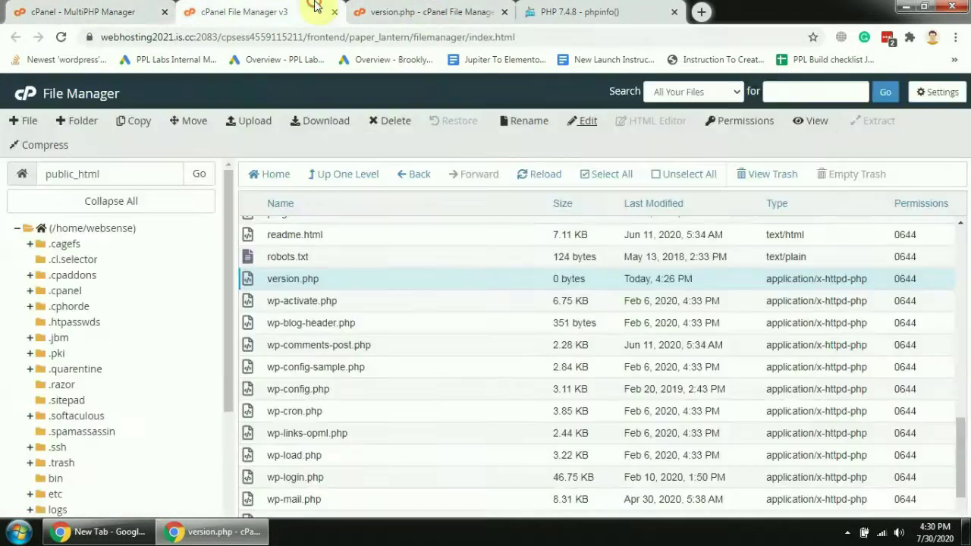
pyautogui.click(89, 7)
pyautogui.click(237, 6)
pyautogui.click(129, 7)
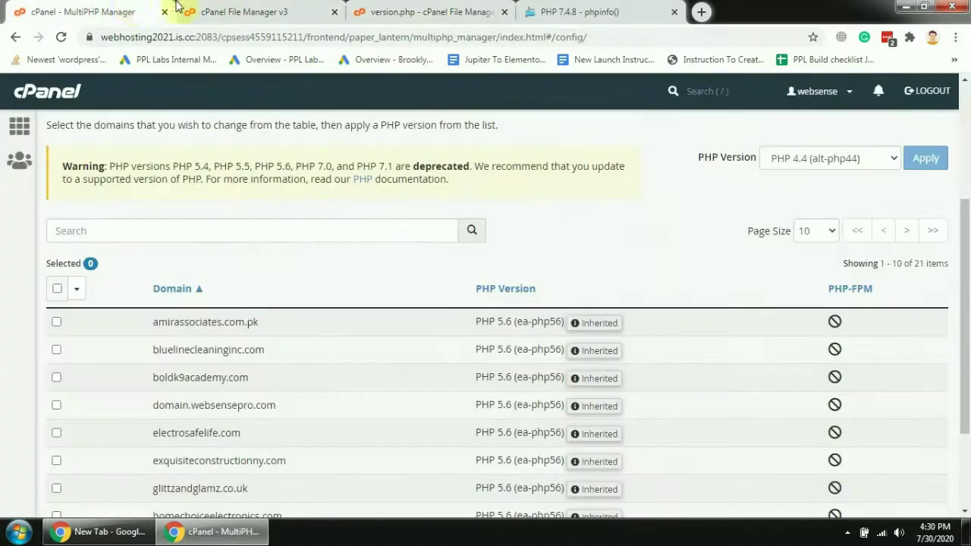
pyautogui.click(231, 9)
pyautogui.click(117, 8)
pyautogui.click(245, 6)
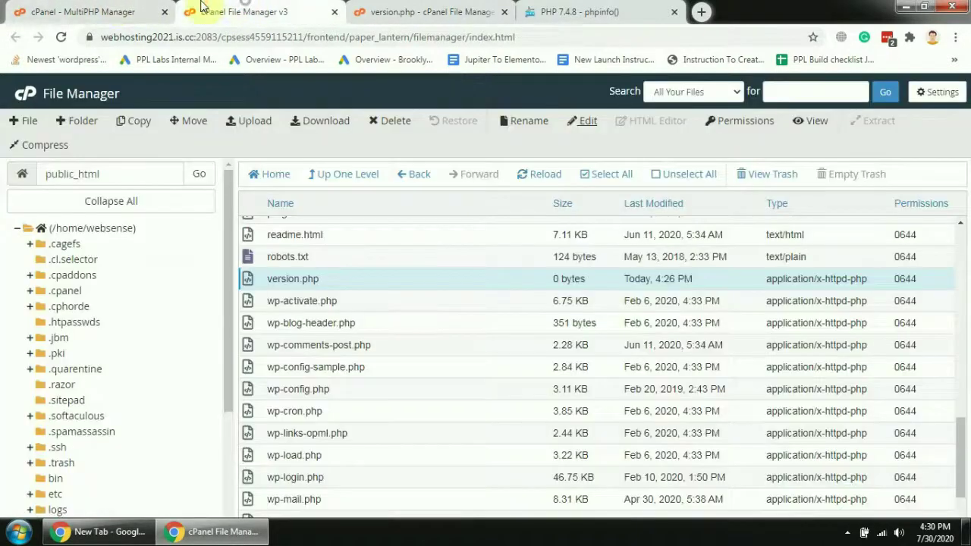
pyautogui.click(130, 6)
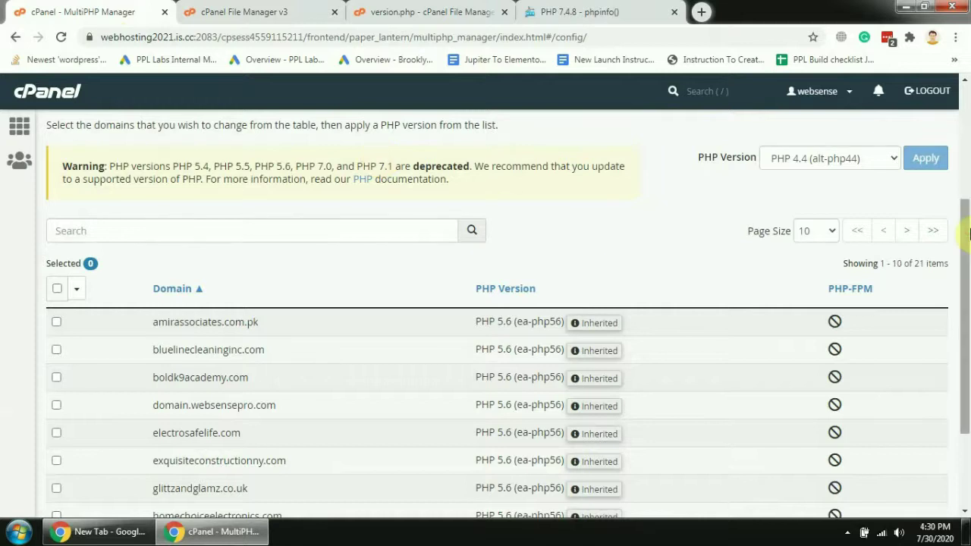
pyautogui.scroll(3, 592, 228)
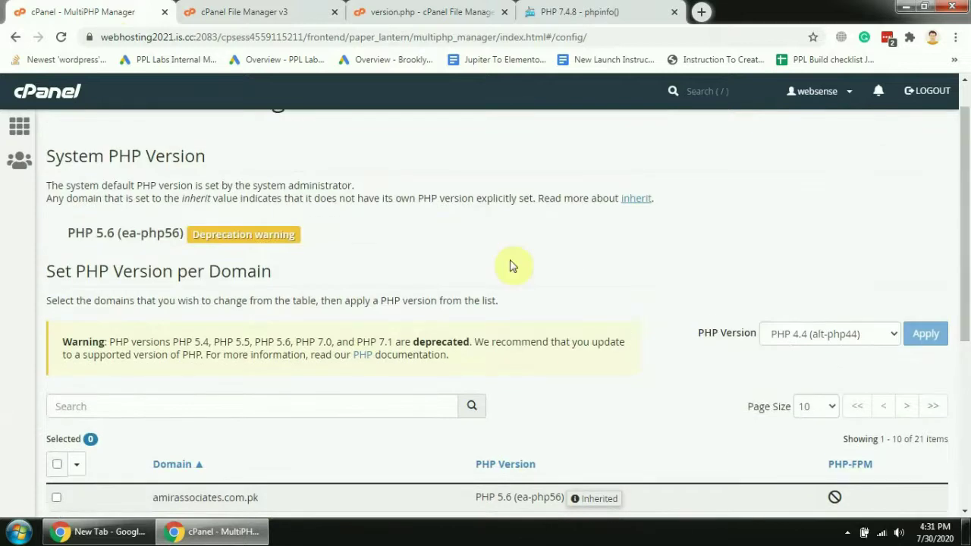